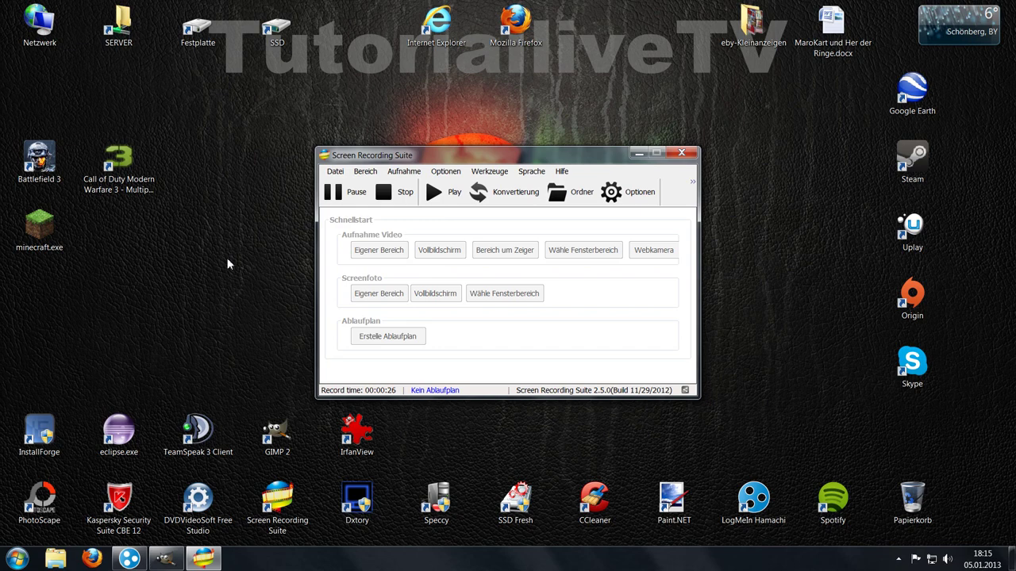
Minimize the Screen Recording Suite recorder window so the Windows desktop is visible
click(236, 255)
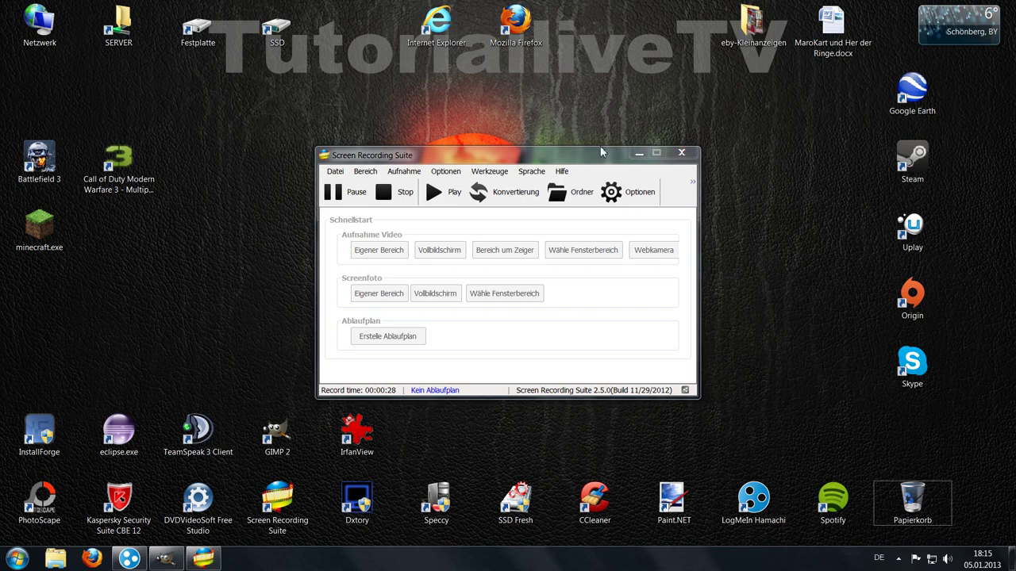
click(643, 152)
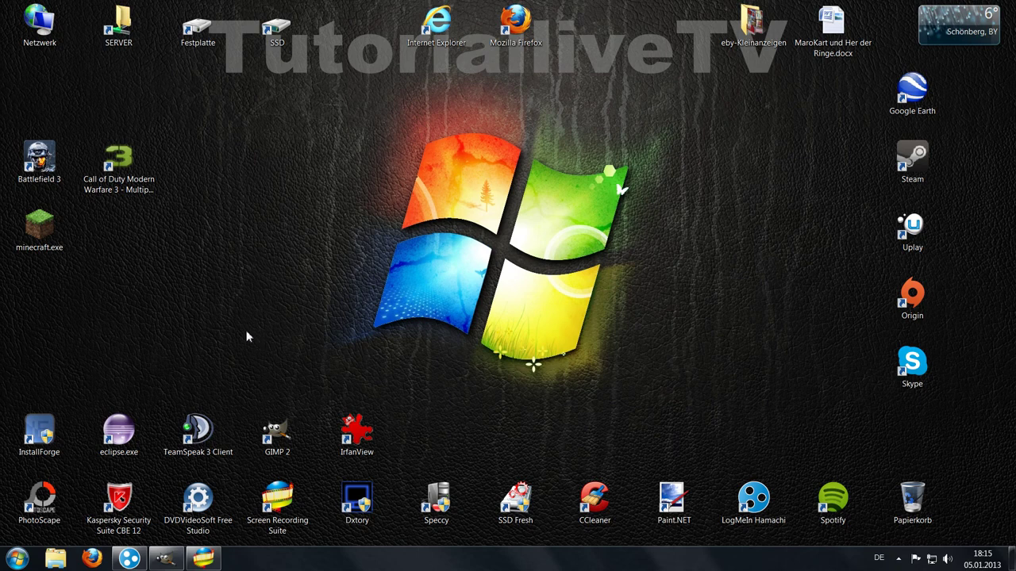
double_click(505, 27)
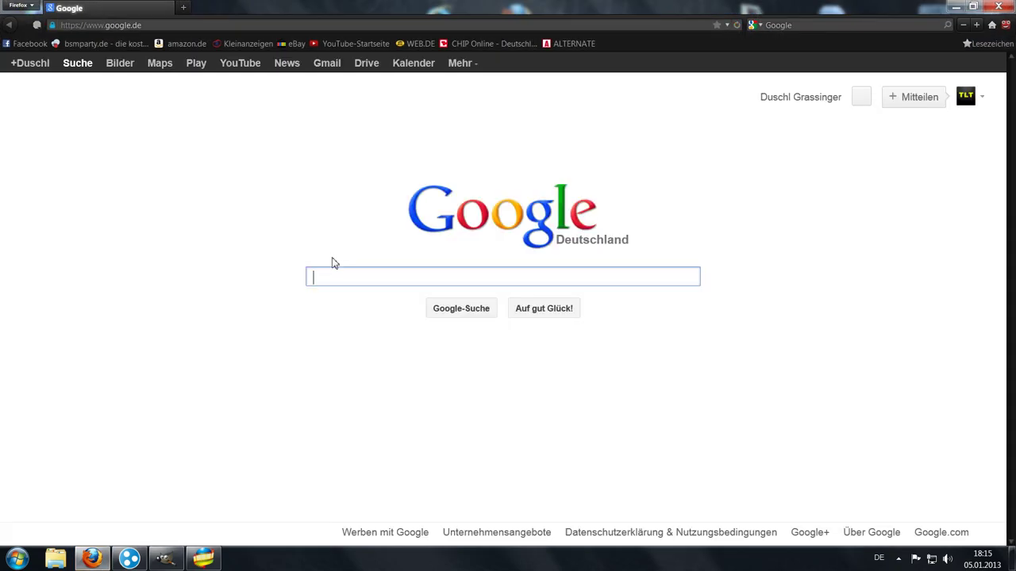
text(I)
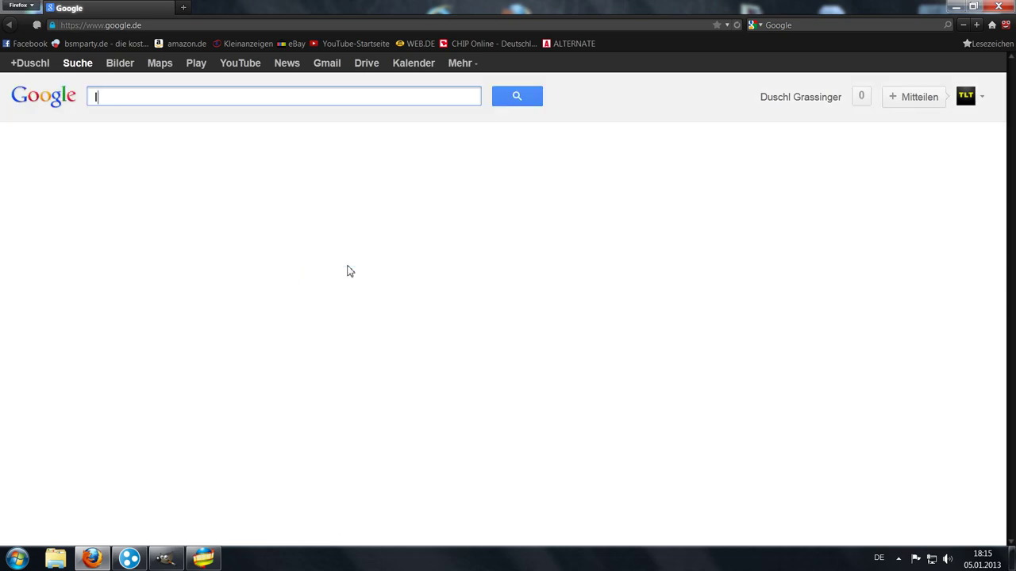
text(rfa)
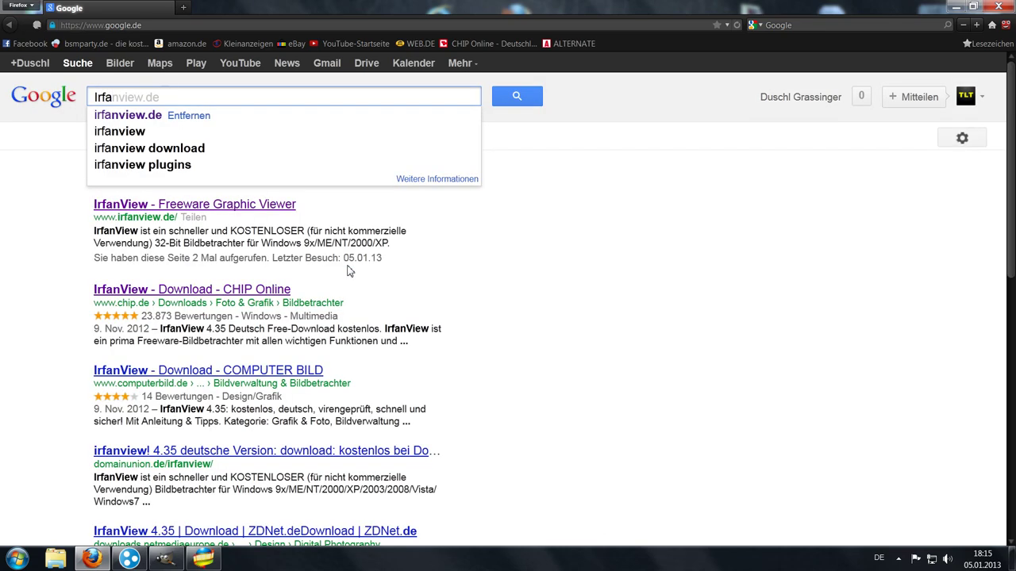
click(282, 205)
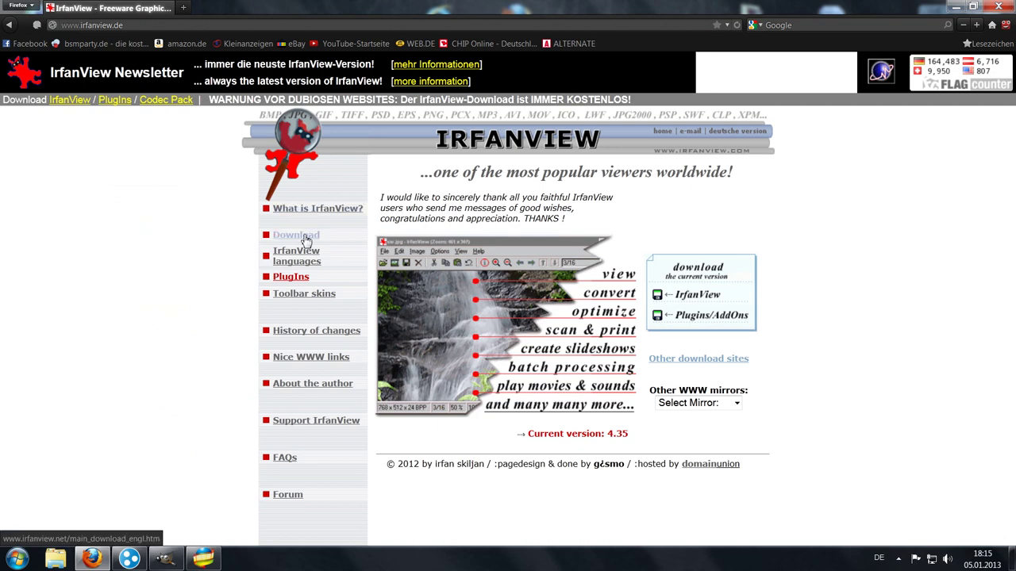
click(296, 235)
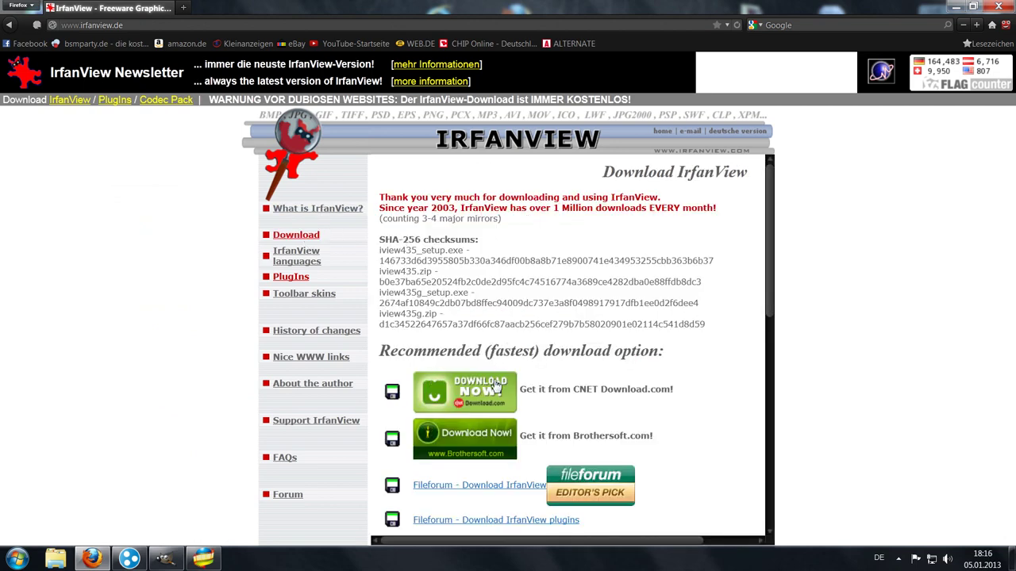
scroll(500, 350, down, 2)
click(297, 276)
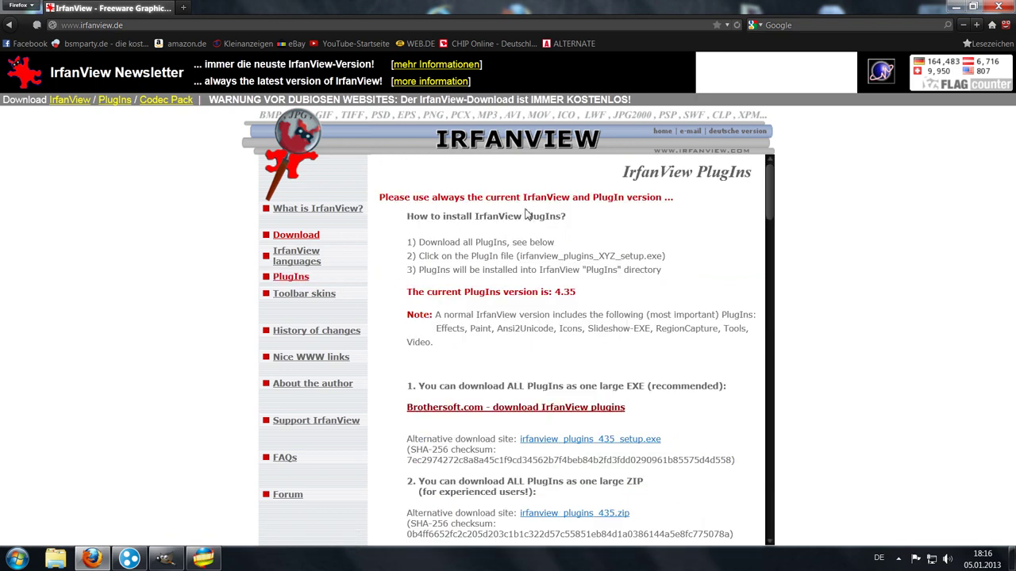
scroll(626, 308, down, 2)
scroll(626, 308, down, 1)
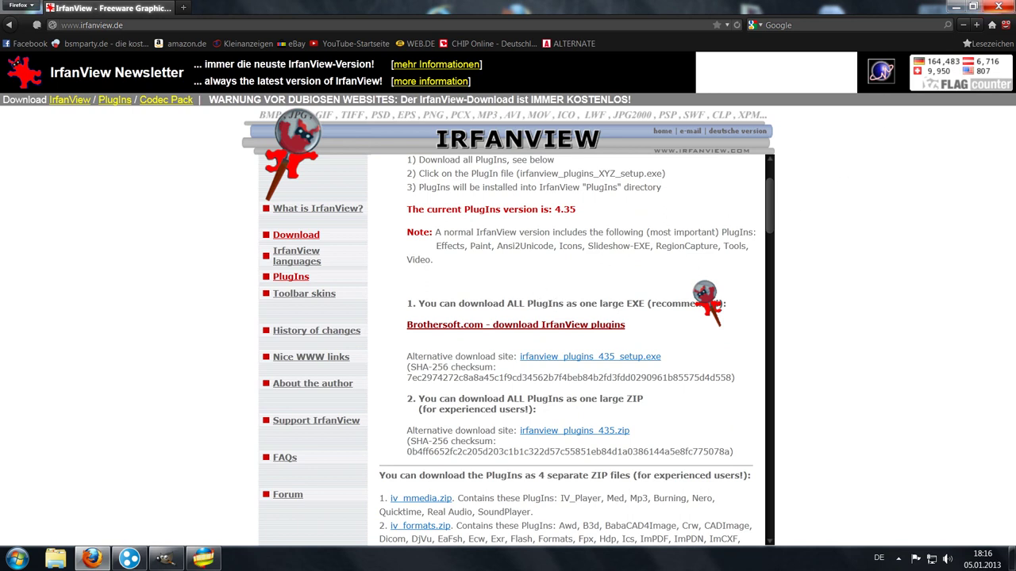
click(1002, 6)
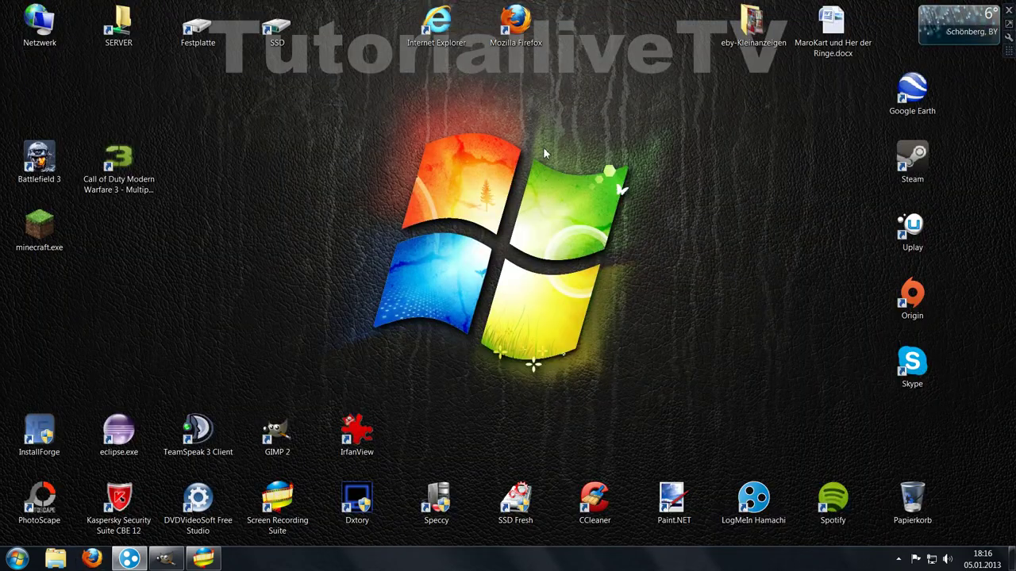
click(166, 559)
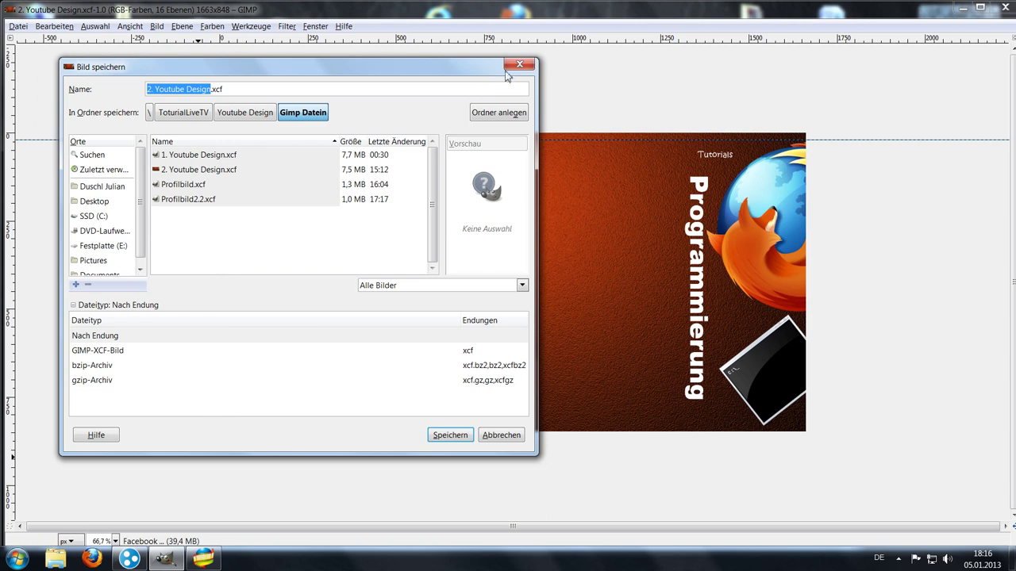
Dismiss the save dialog, start and cancel an export, then close the banner and quit GIMP
click(516, 69)
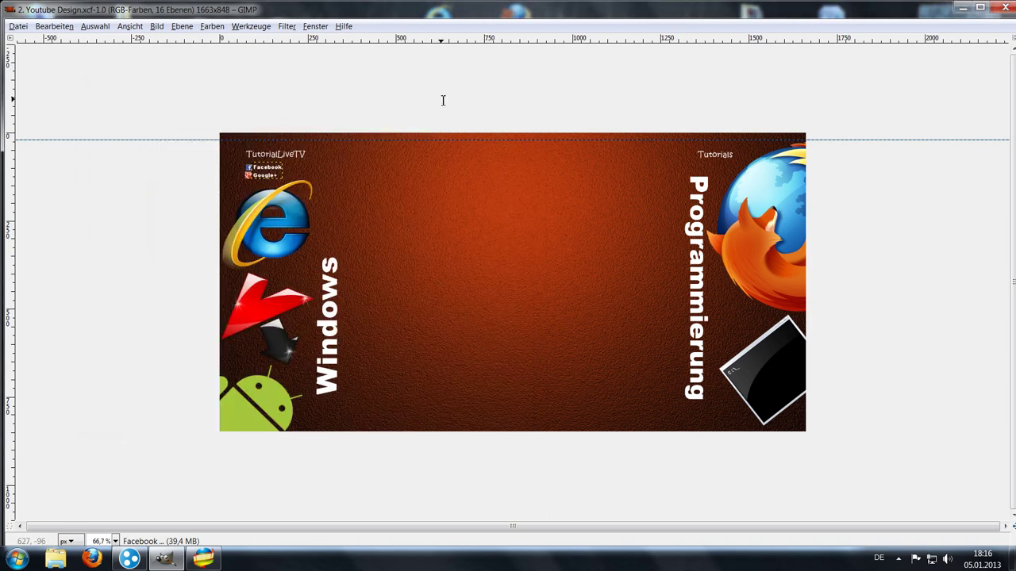
click(19, 27)
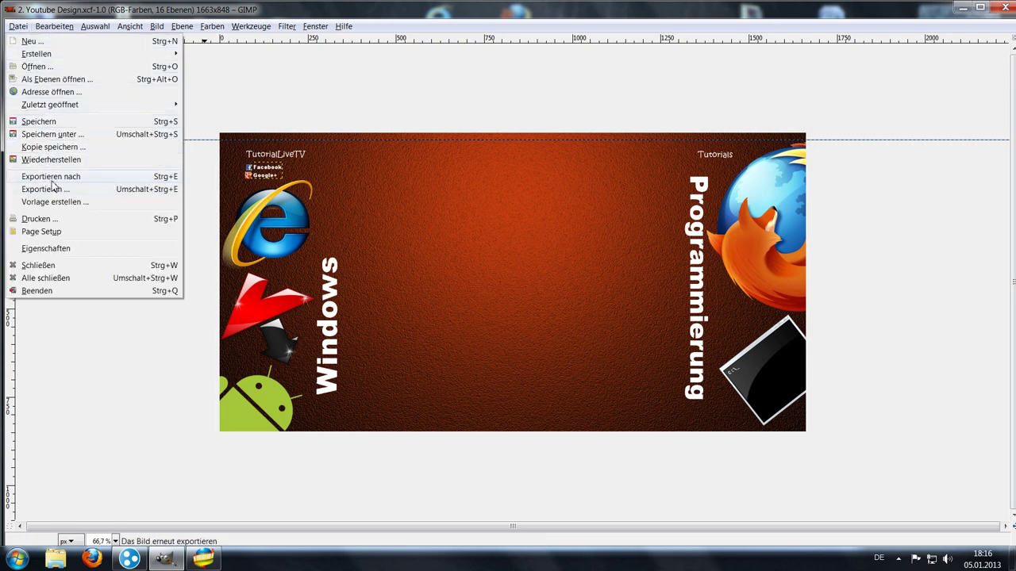
click(94, 178)
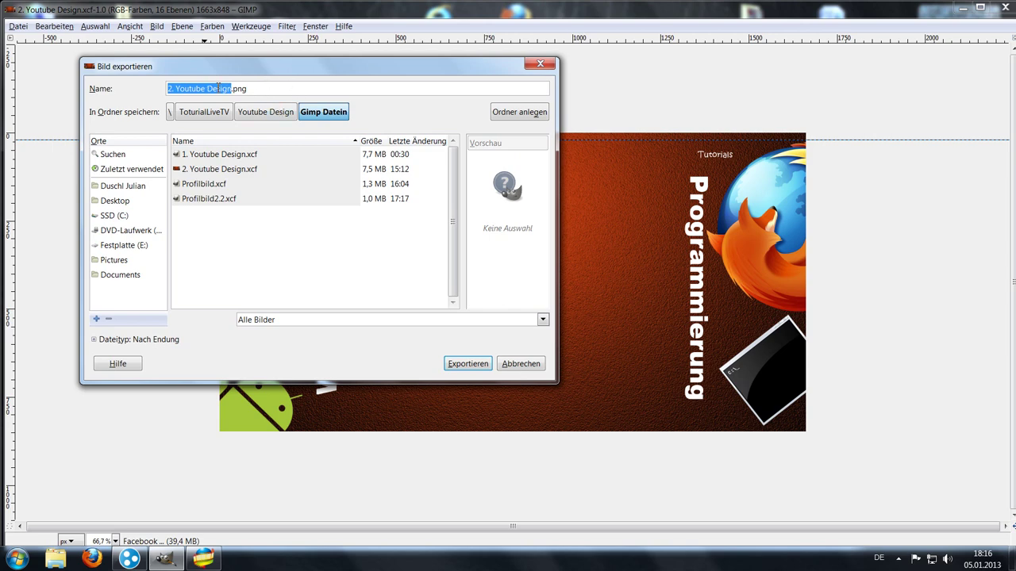
click(257, 89)
click(527, 366)
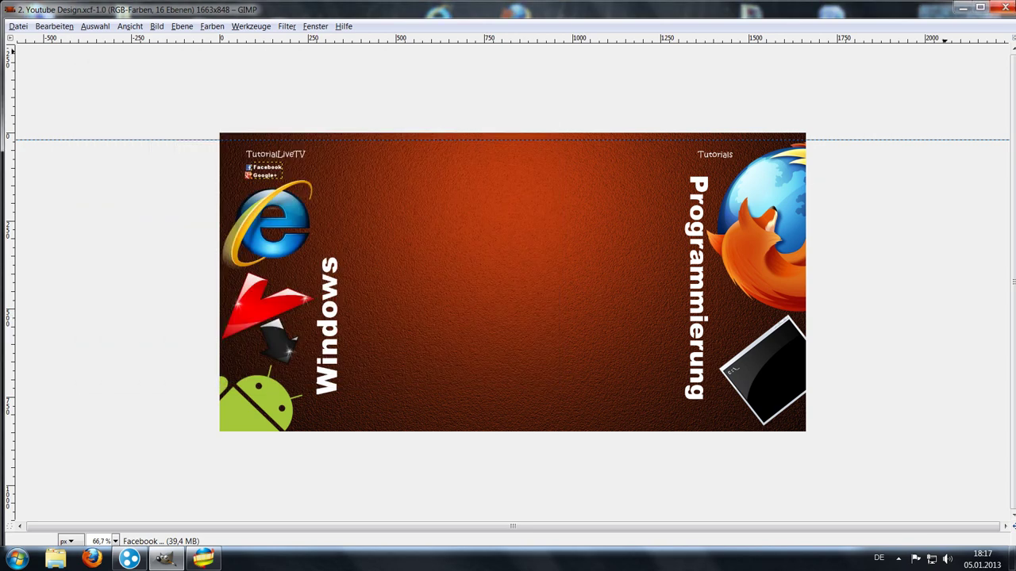
click(1004, 8)
click(1009, 11)
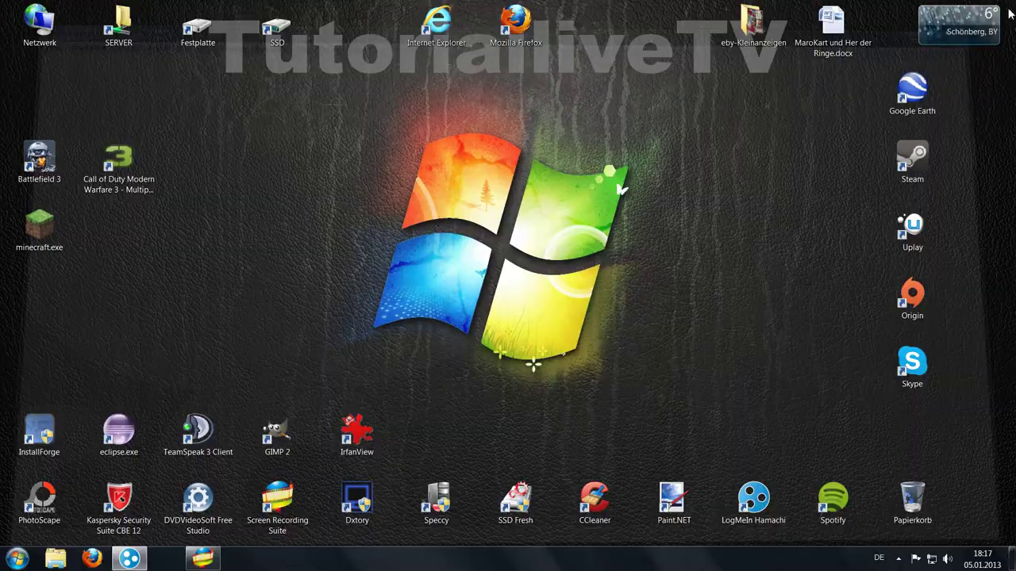
Launch IrfanView and open the 1663 x 848 banner 1. Youtube Design.png
double_click(356, 429)
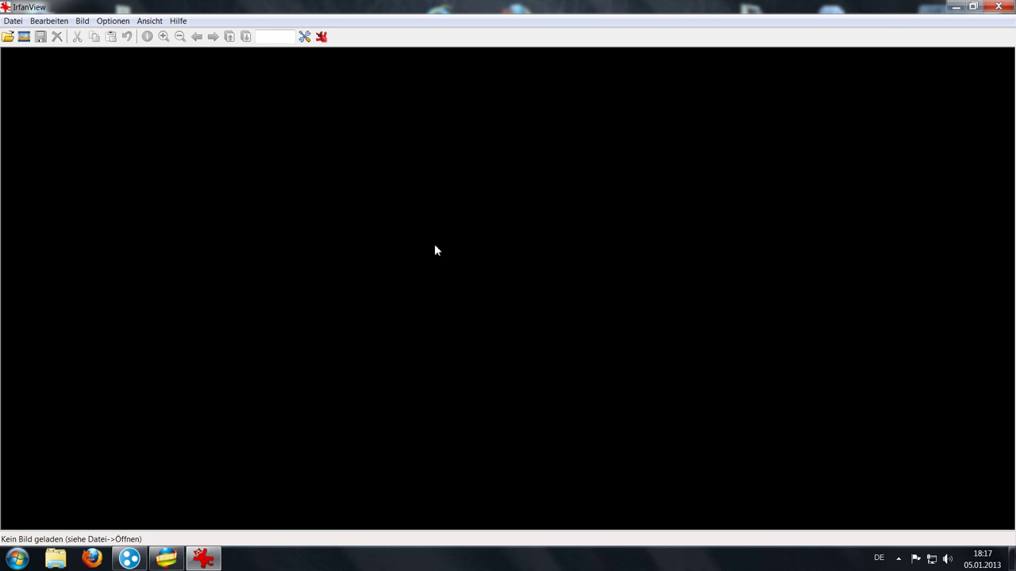
click(7, 37)
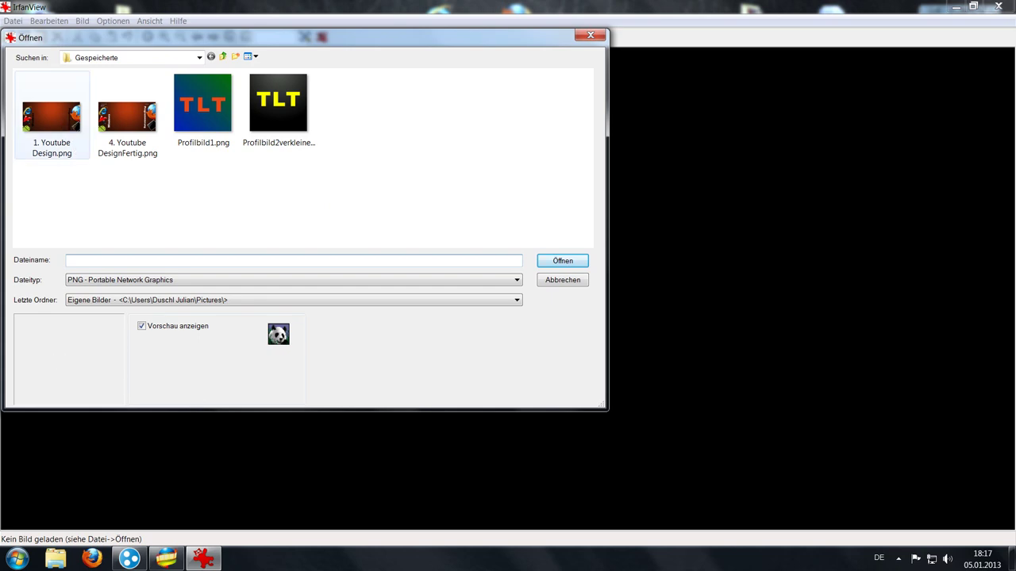
double_click(51, 115)
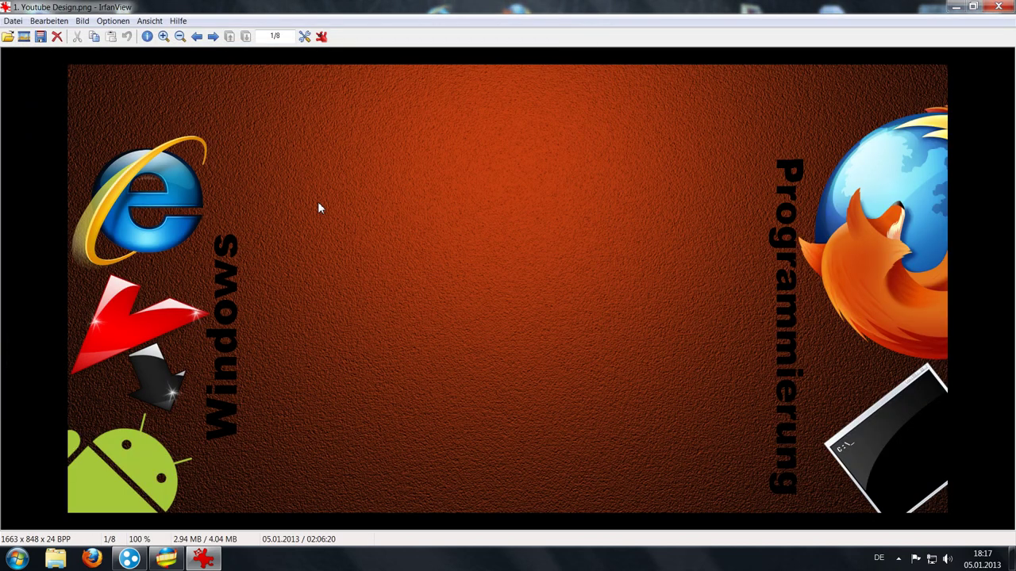
click(12, 21)
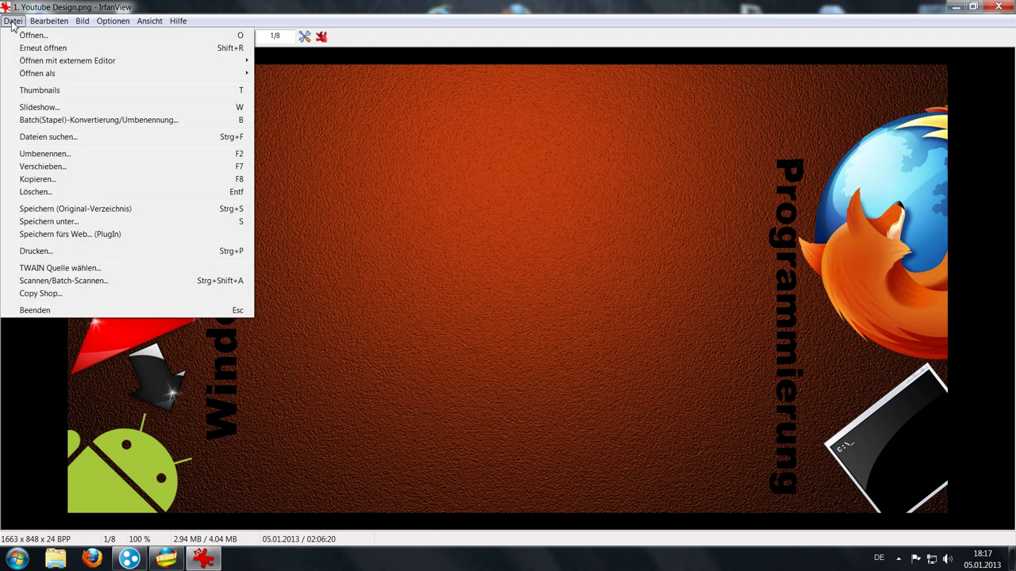
Review saving the banner as JPG with a 255 KB size target, then cancel and close IrfanView
click(59, 221)
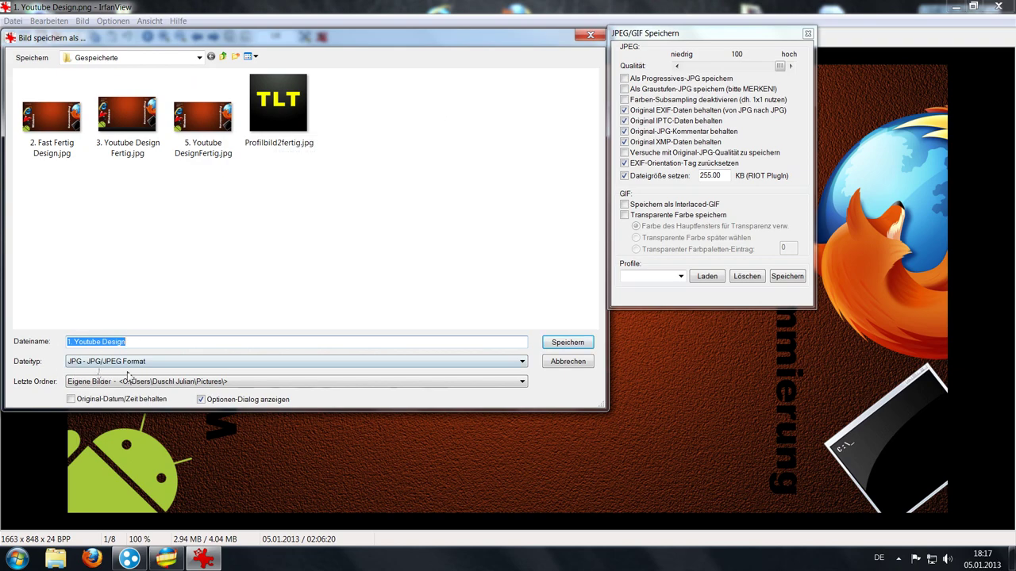
click(191, 363)
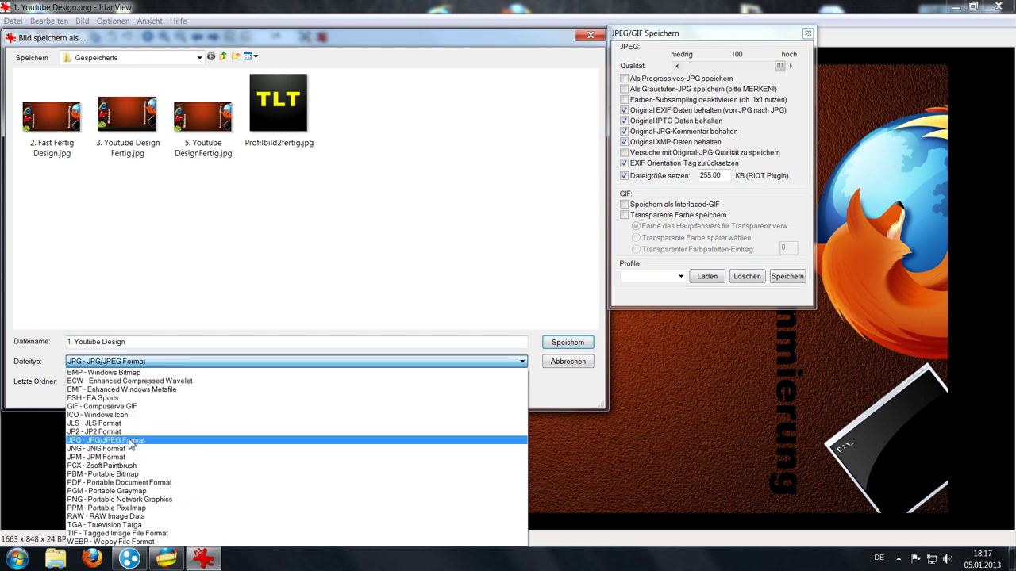
click(132, 441)
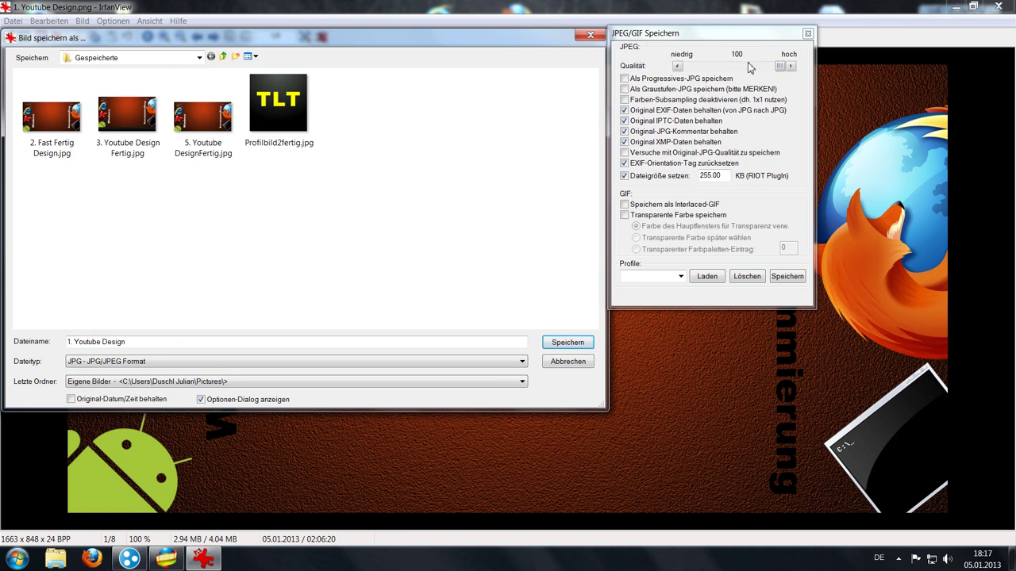
click(780, 67)
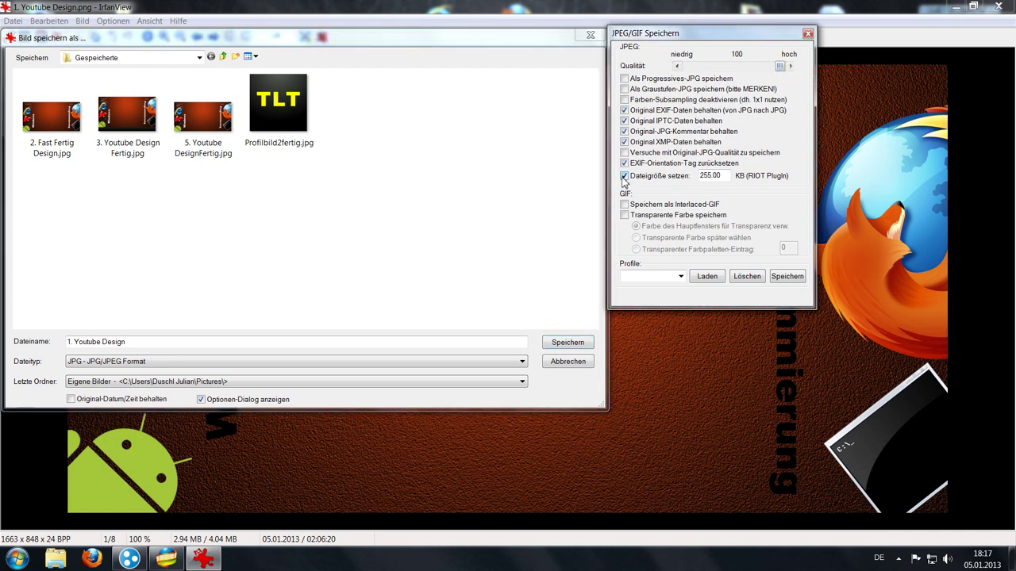
click(722, 181)
click(566, 362)
click(998, 7)
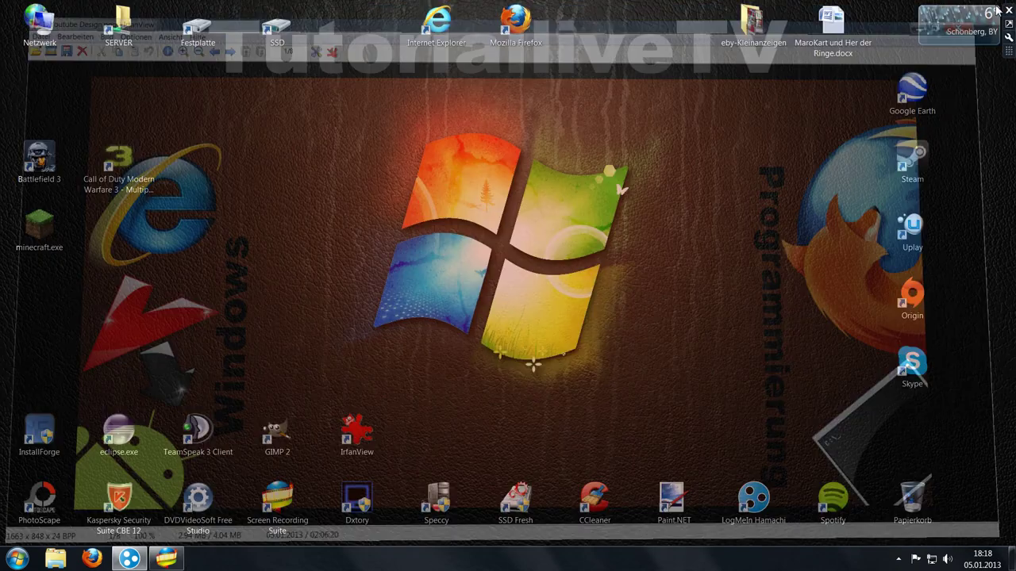
Browse Explorer to E:\TutorialLiveTV\Youtube Design\Gespeicherte and open 1. Youtube Design.png in IrfanView
click(18, 559)
click(195, 198)
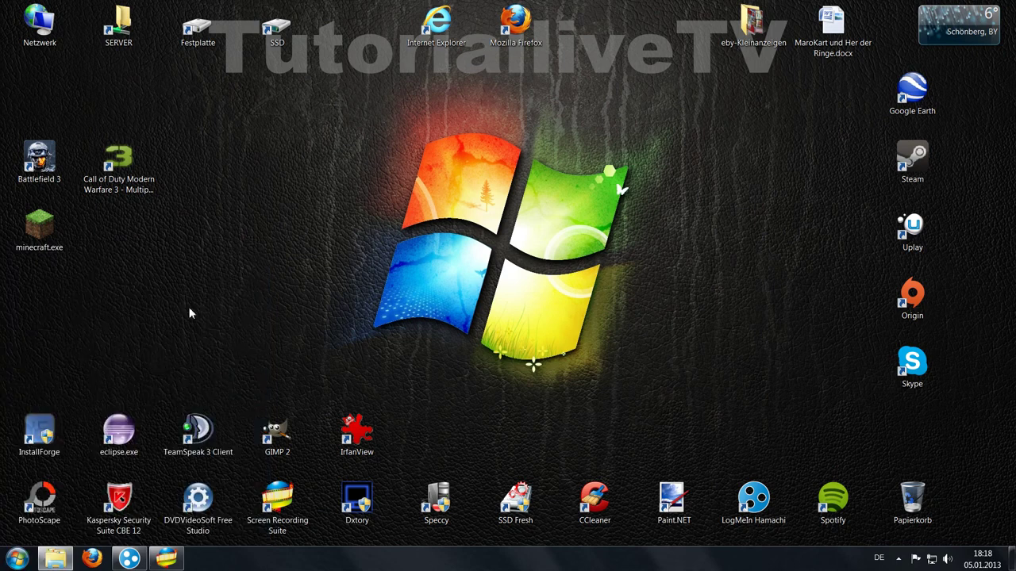
drag(443, 163, 481, 0)
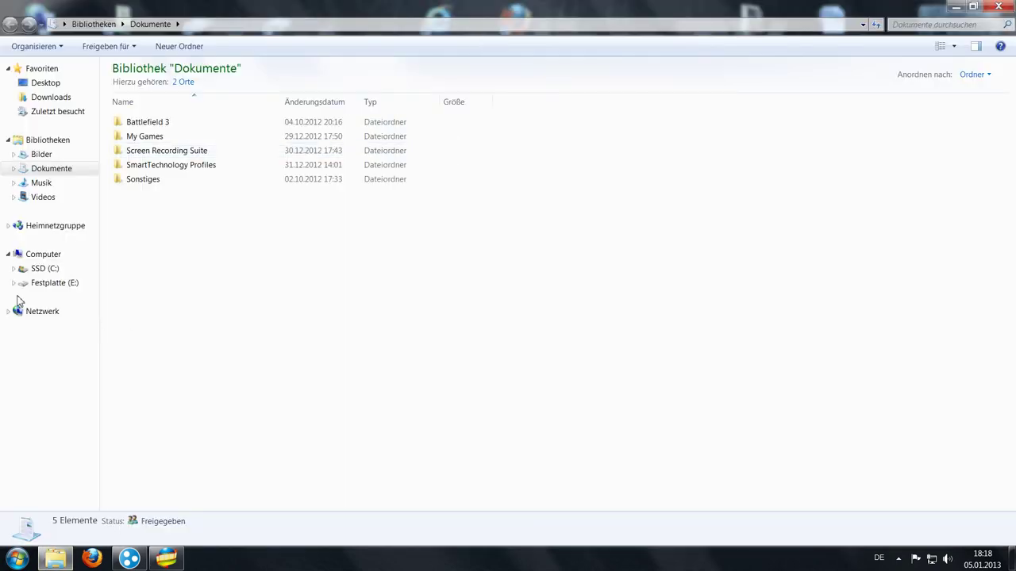
click(47, 282)
double_click(140, 186)
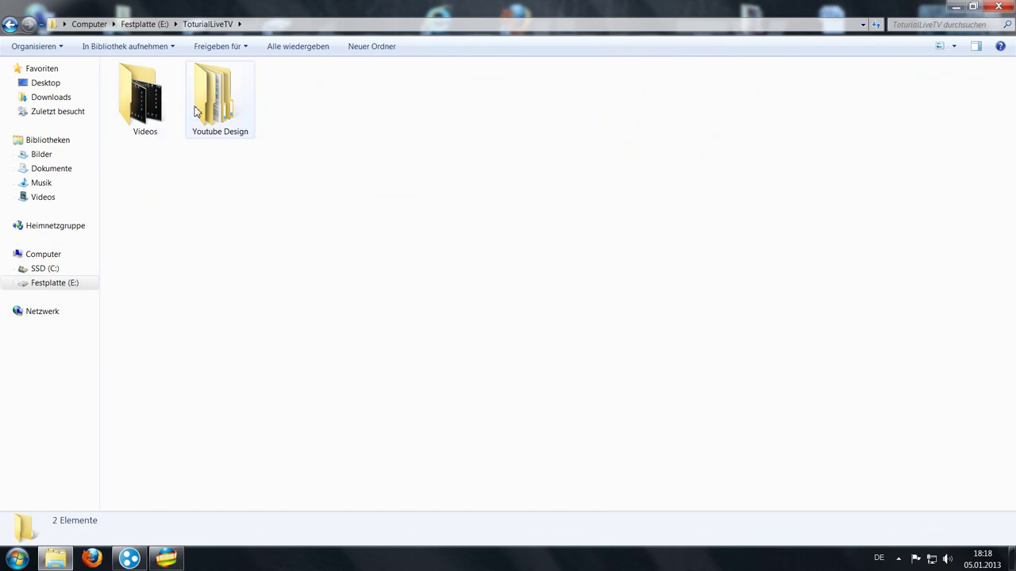
double_click(223, 109)
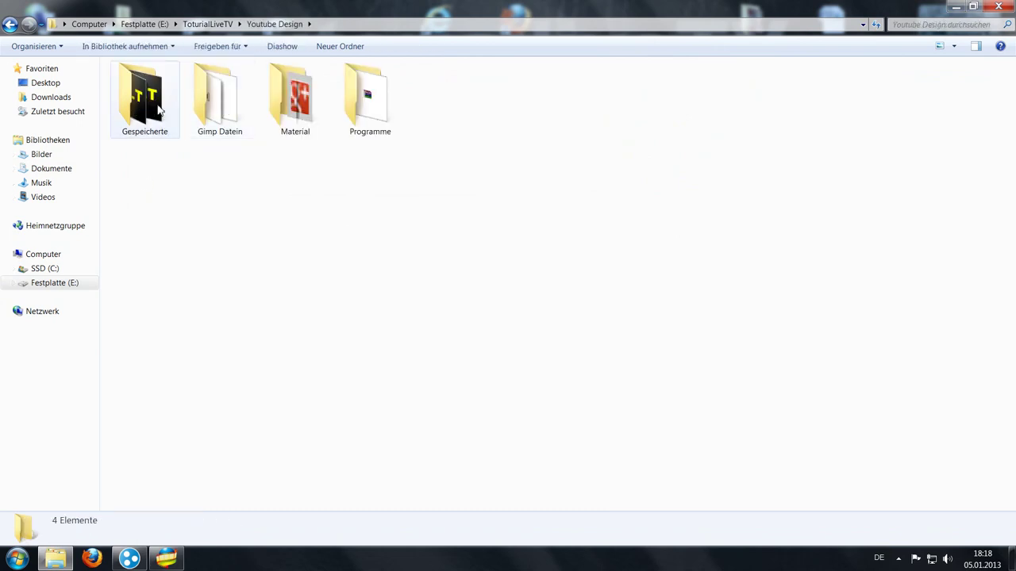
double_click(159, 110)
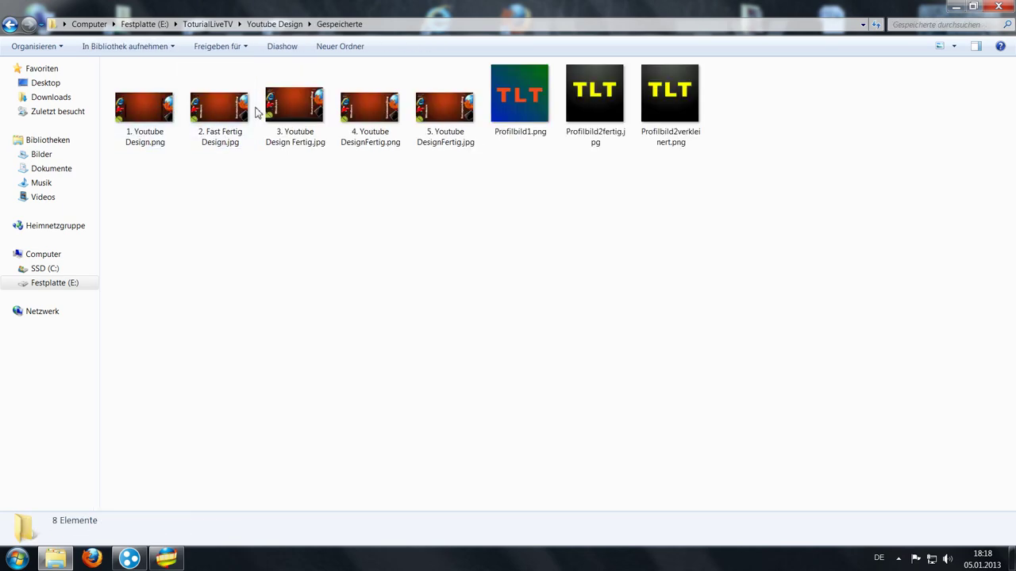
double_click(165, 111)
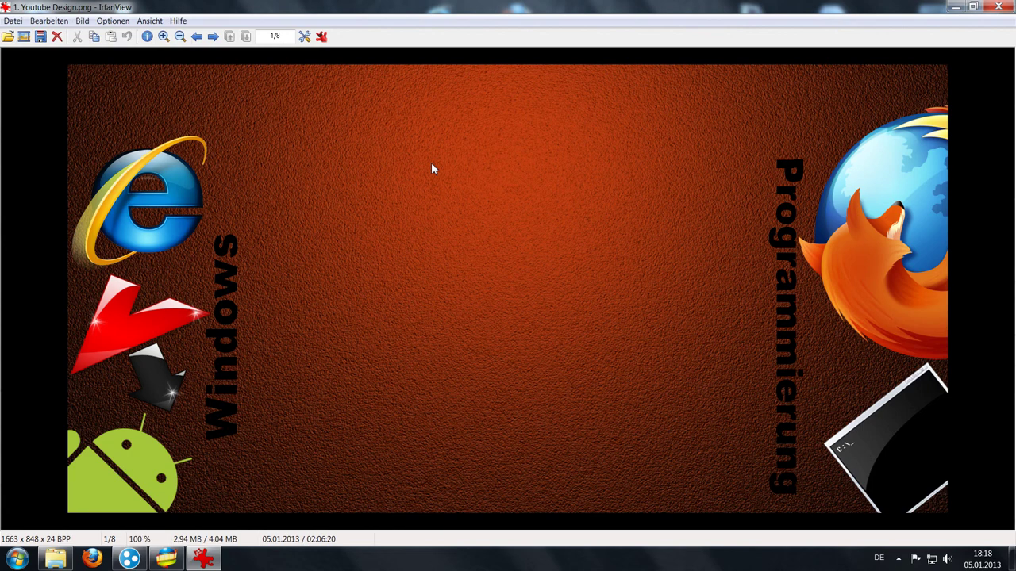
Close the PNG view, view the 254.51 KB 2. Fast Fertig Design.jpg, then close IrfanView
click(998, 7)
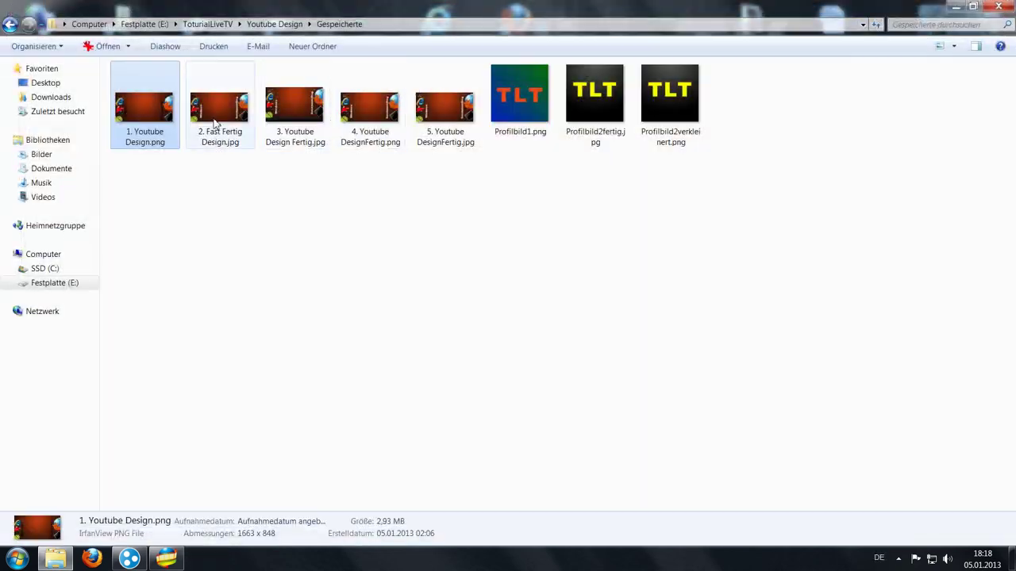
double_click(225, 115)
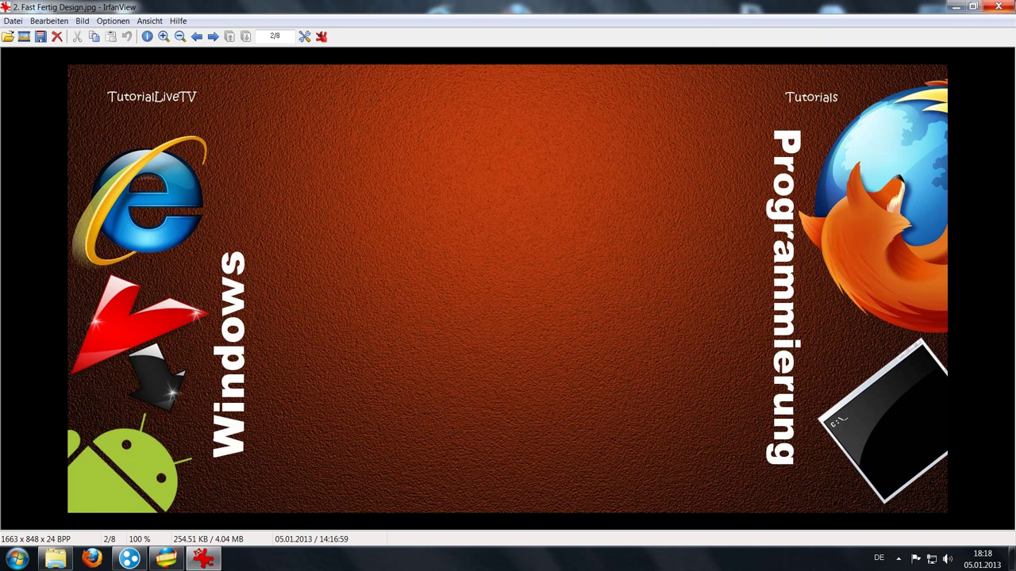
click(999, 6)
right_click(152, 119)
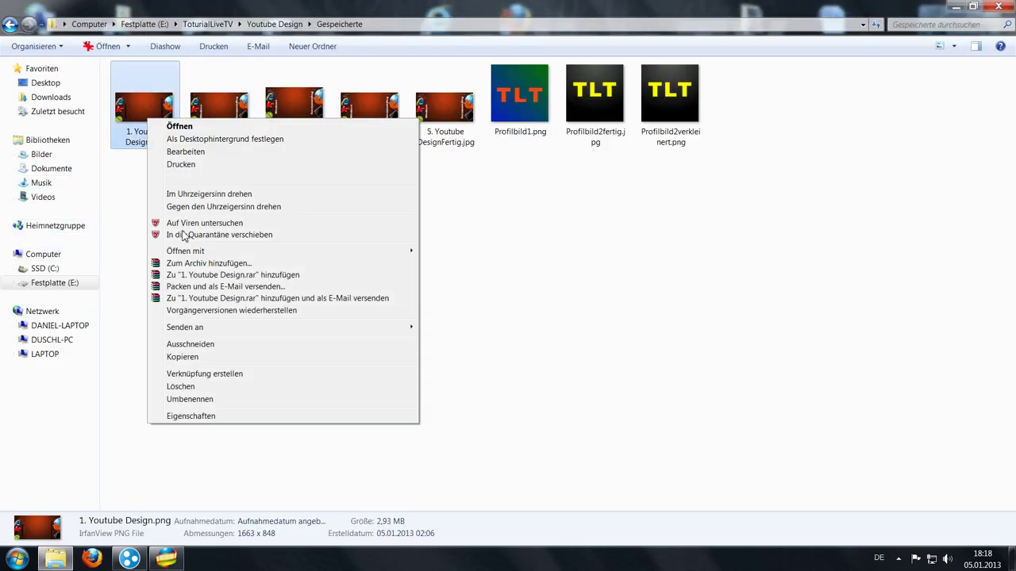
Check the properties of 1. Youtube Design.png to see its 2.93 MB size
click(179, 416)
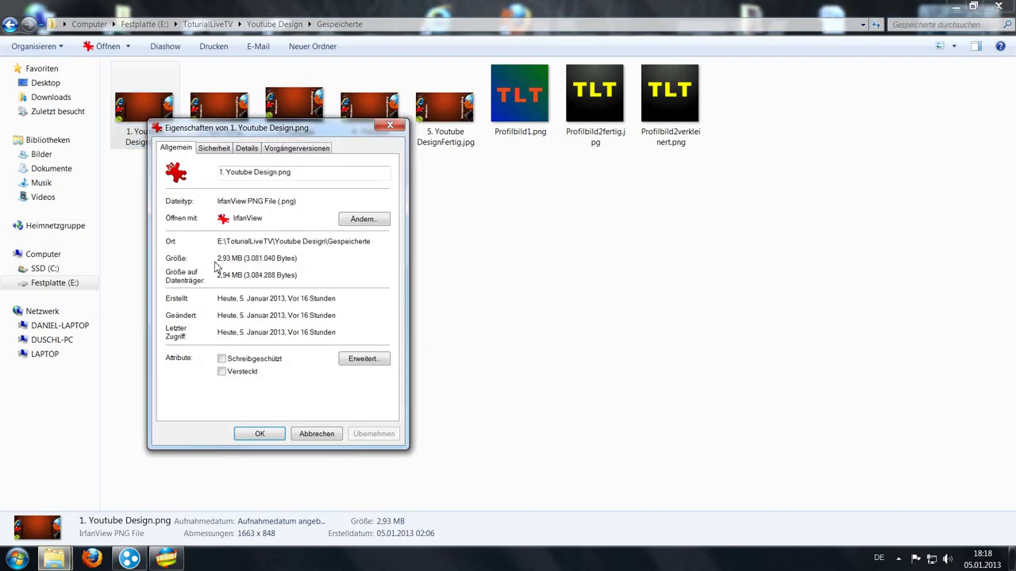
click(390, 125)
click(214, 151)
Check 2. Fast Fertig Design.jpg's 254 KB size in its properties, then close Explorer
right_click(214, 151)
click(247, 419)
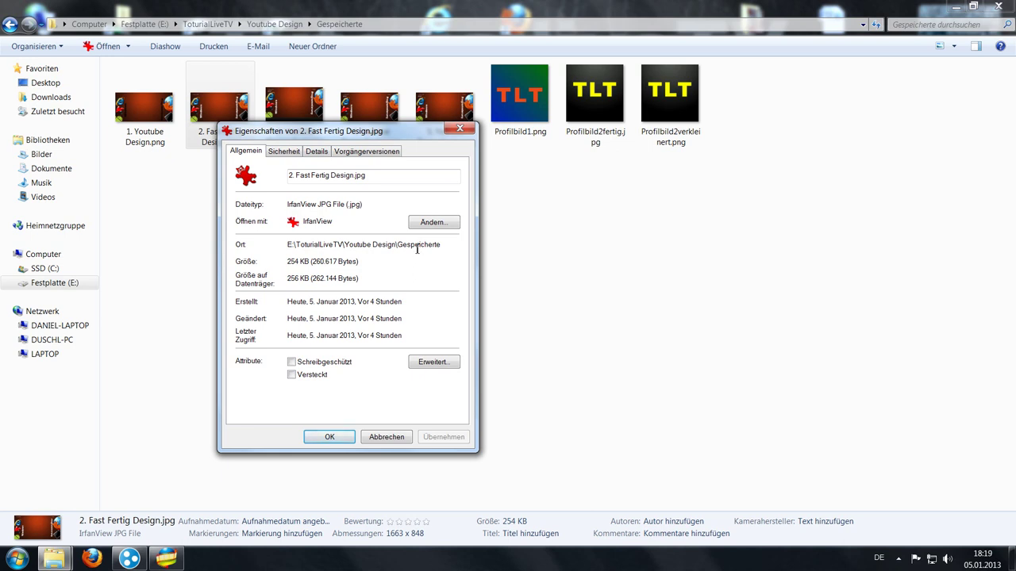
click(381, 438)
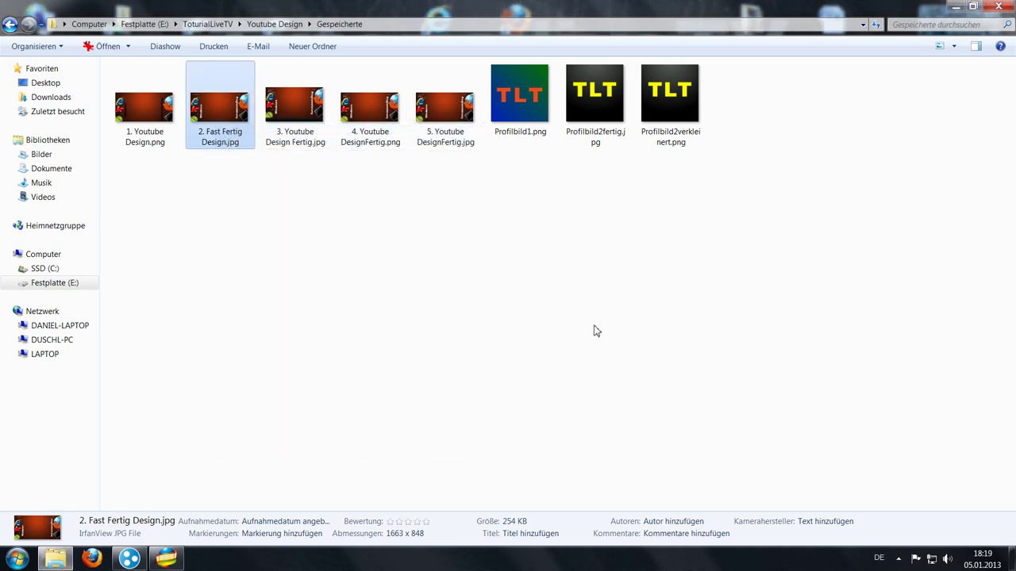
click(597, 331)
click(998, 7)
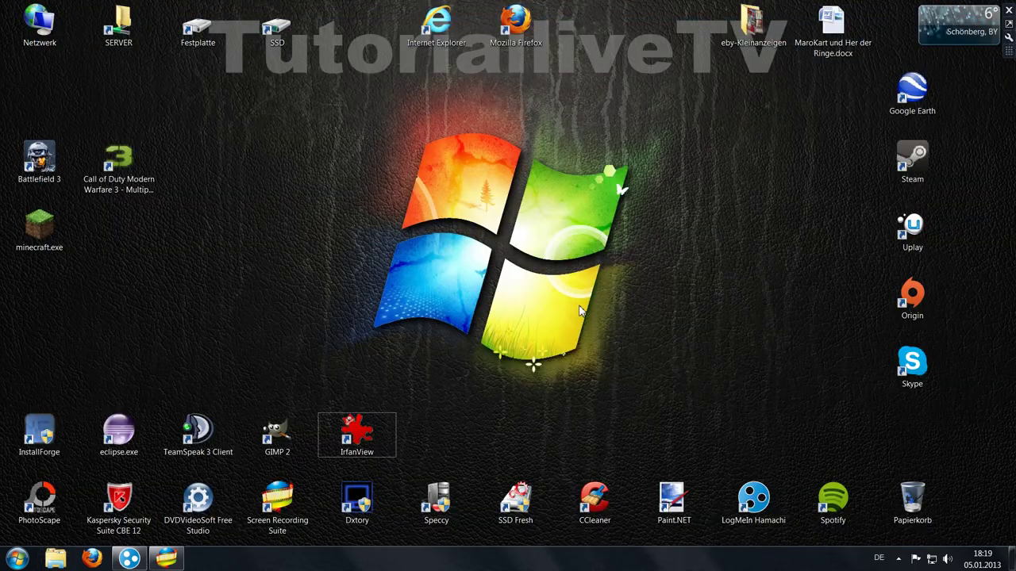